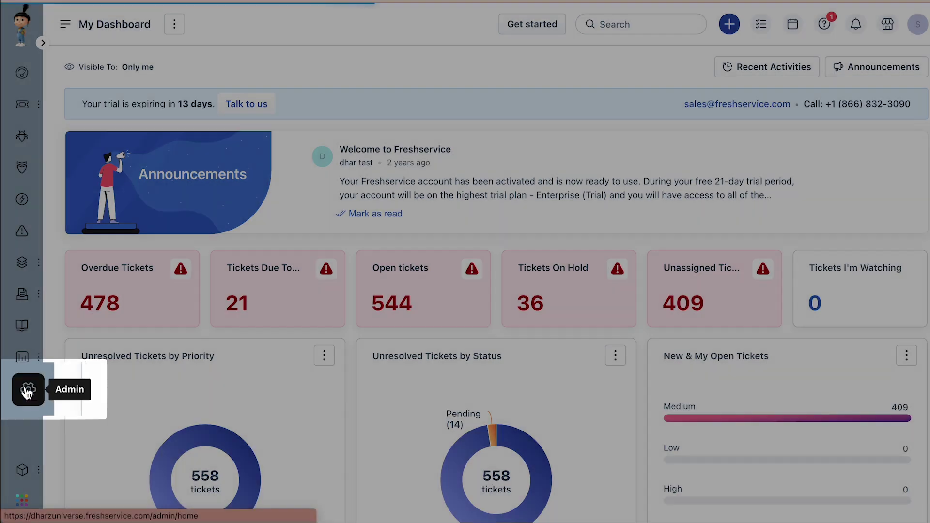
- From Admin, open Workflow Automator and start a new Ticket automator
left_click(22, 388)
scroll(329, 279, "down", 20)
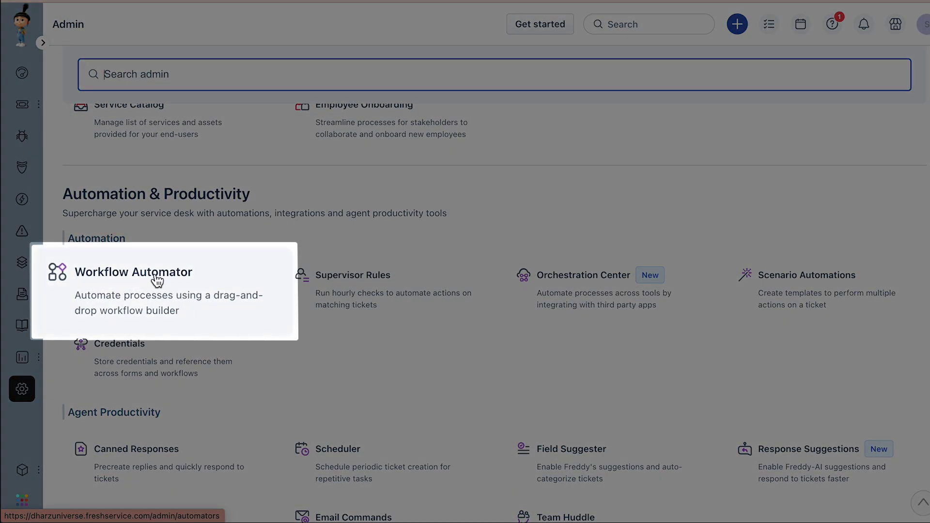
left_click(156, 280)
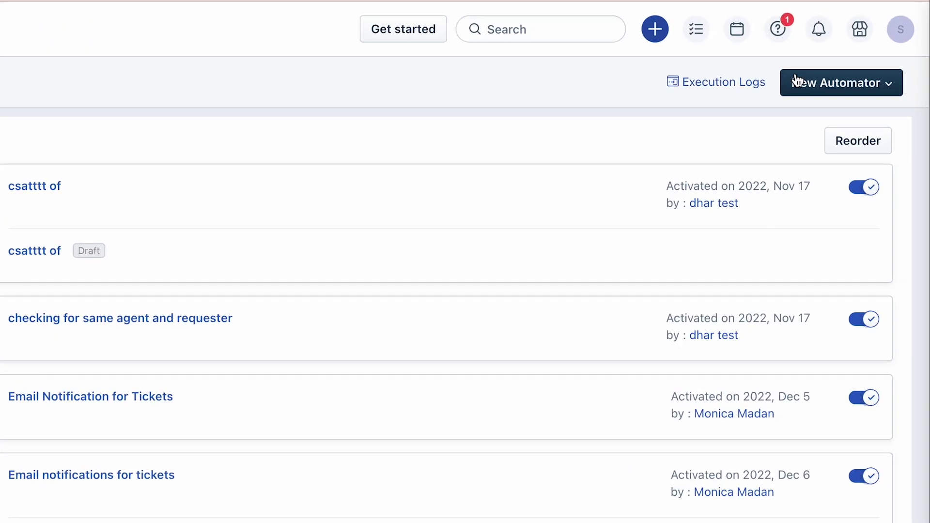
left_click(854, 64)
left_click(813, 127)
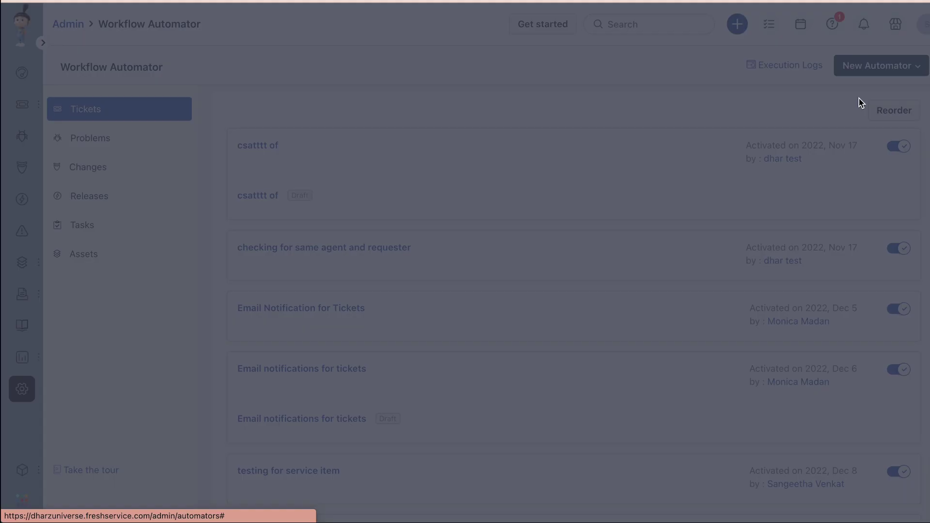
- Enter 'Create a ticket for Adobe software service requests.' as title and description, then create it
type("Create a ticket for Adobe software service requests.")
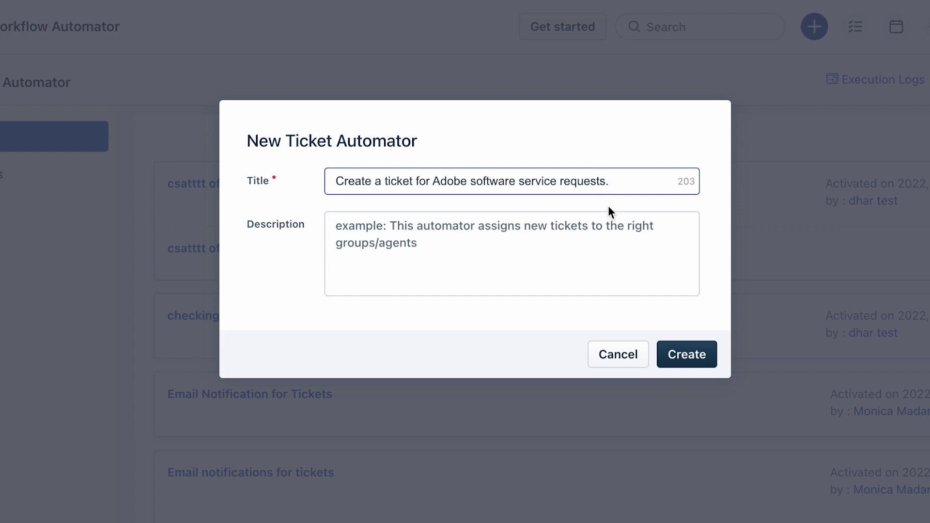
left_click(499, 255)
type("Create a ticket for Adobe software service requests.")
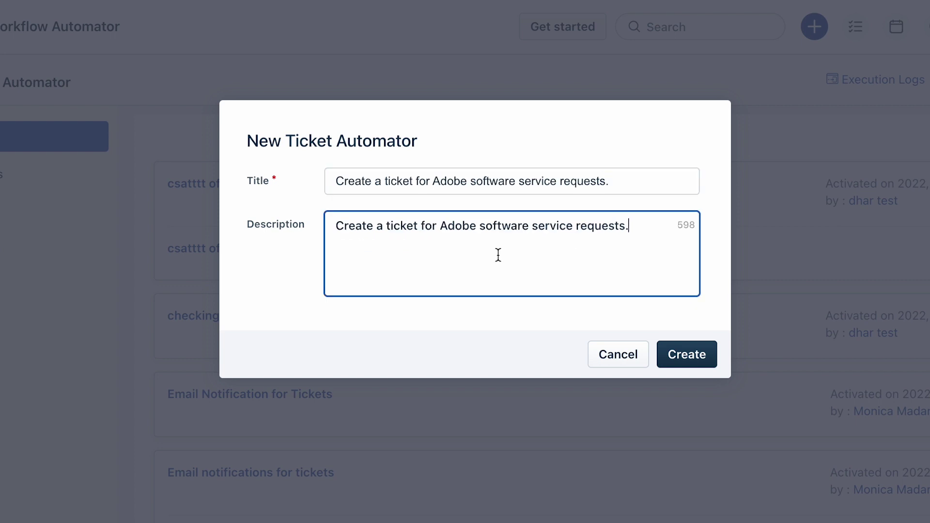
left_click(679, 358)
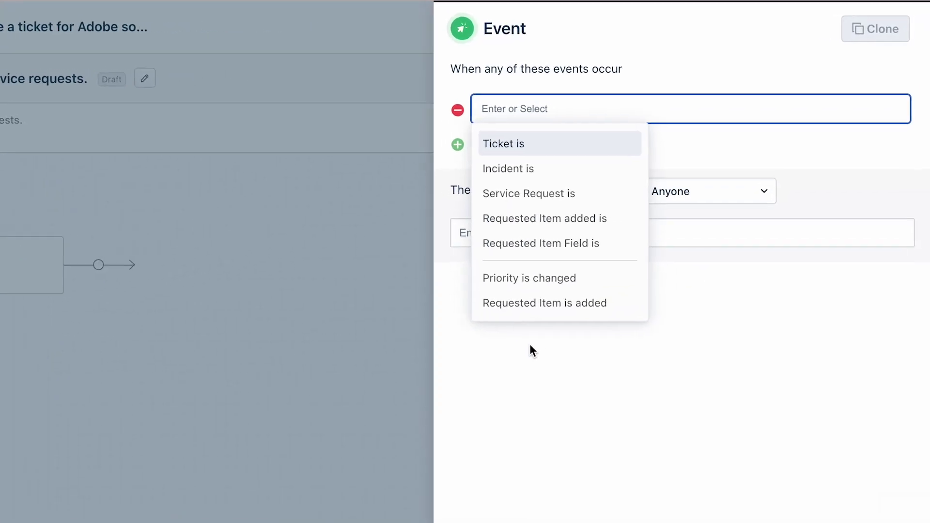
- Set the automator's trigger event to 'Ticket is raised' and save it
left_click(517, 151)
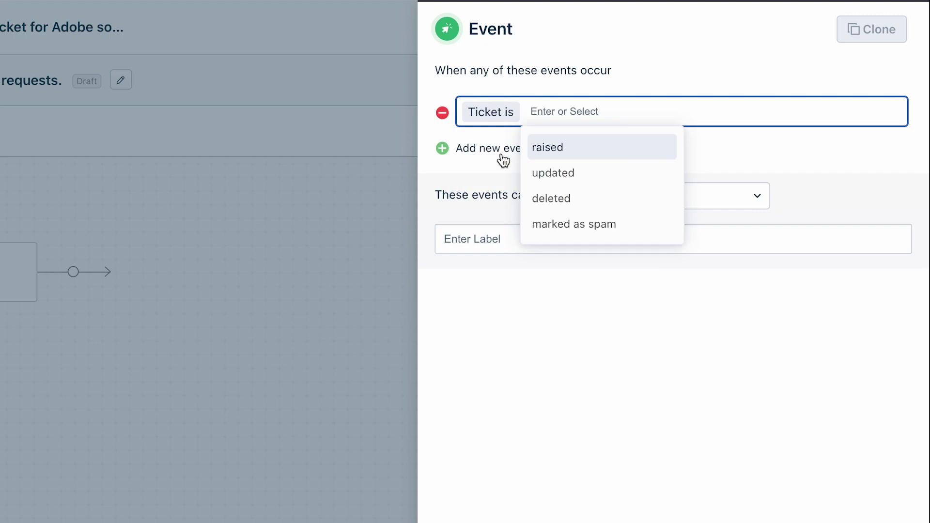
left_click(552, 142)
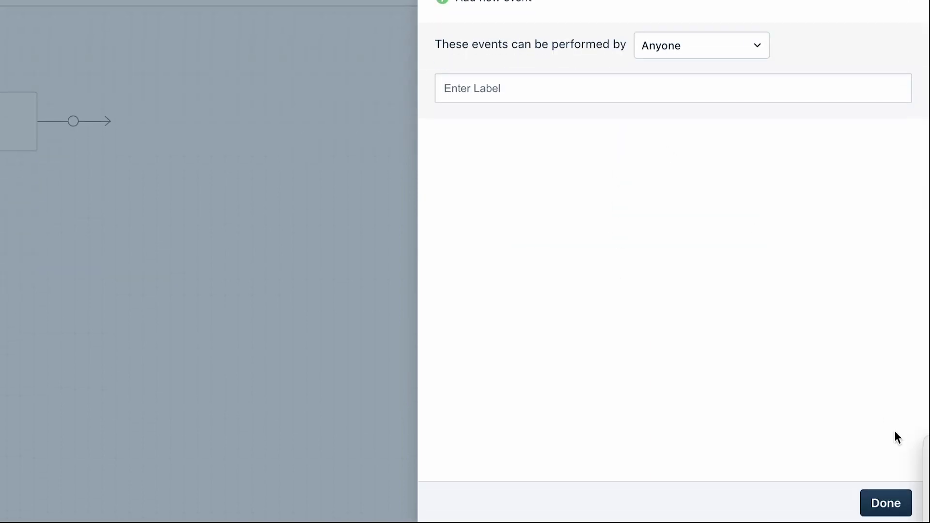
left_click(891, 502)
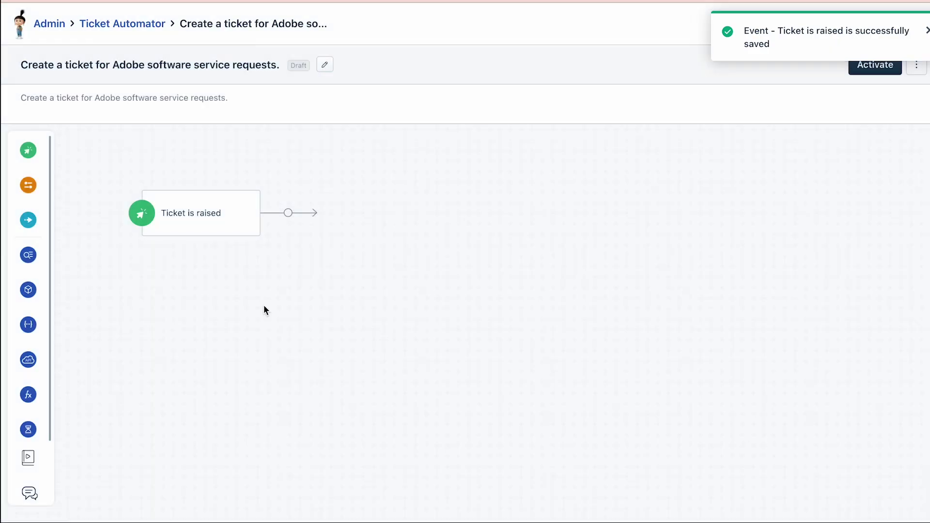
- Add a condition step requiring ticket Type is Service Request
mouse_move(28, 190)
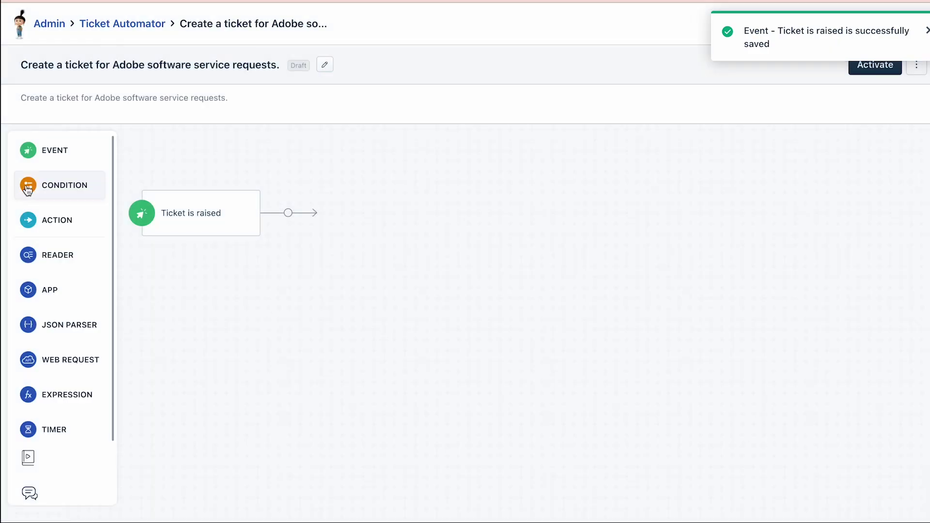
left_click_drag(30, 190, 315, 199)
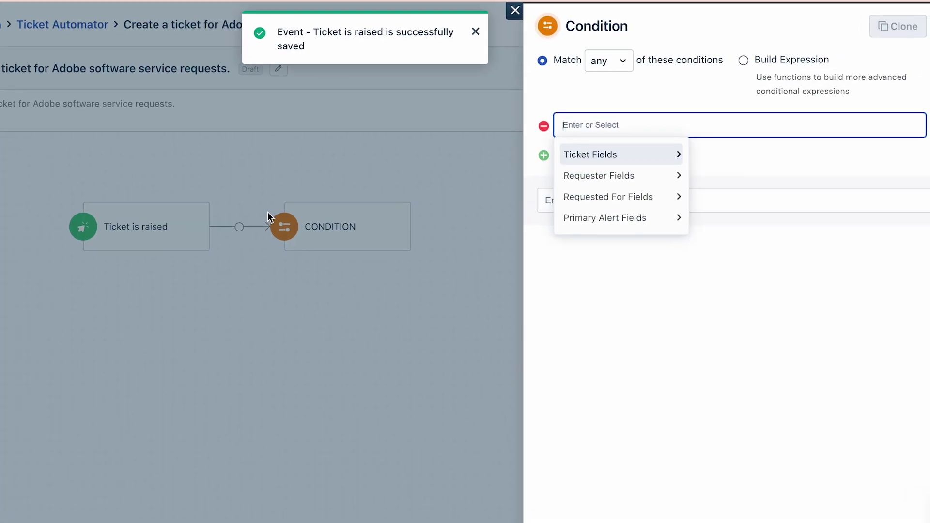
left_click(520, 189)
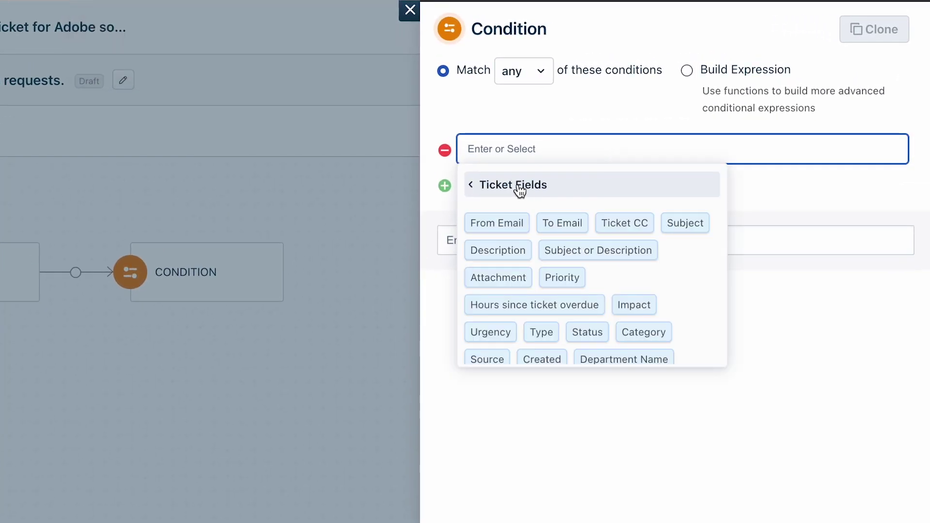
left_click(541, 332)
left_click(603, 188)
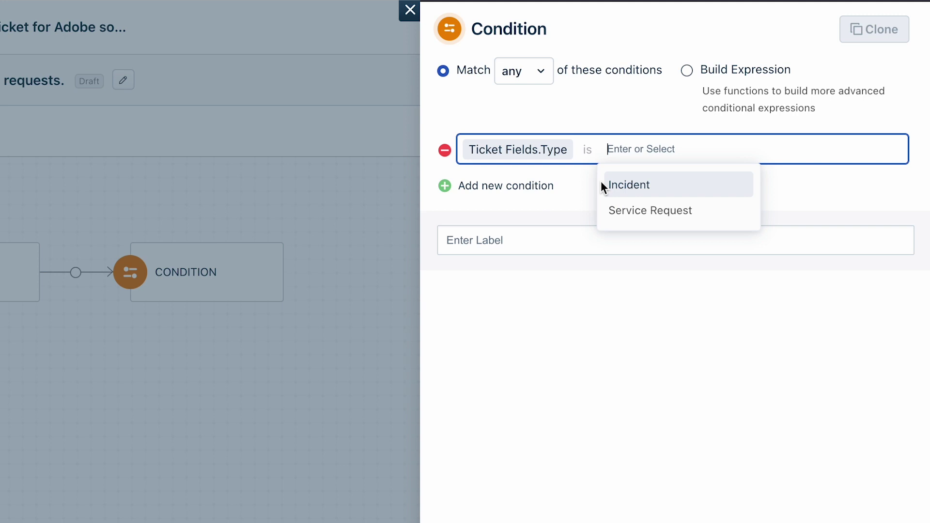
left_click(629, 211)
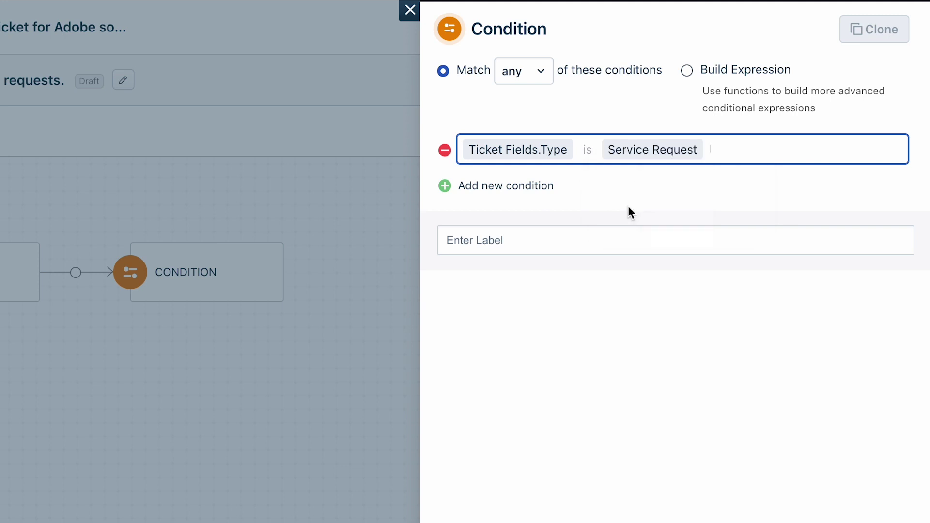
- Add 'Requested items includes any' of the four Adobe products, match all conditions, and save
left_click(516, 187)
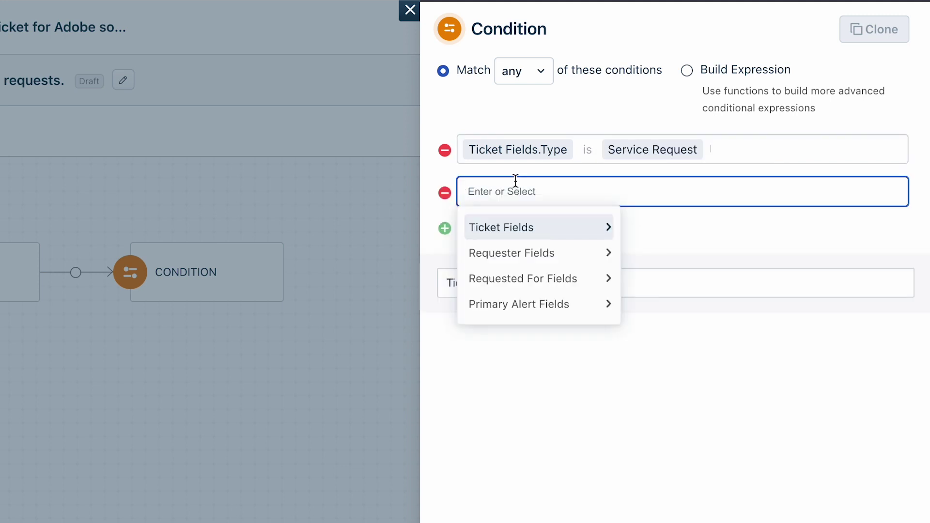
left_click(520, 234)
scroll(685, 326, "down", 3)
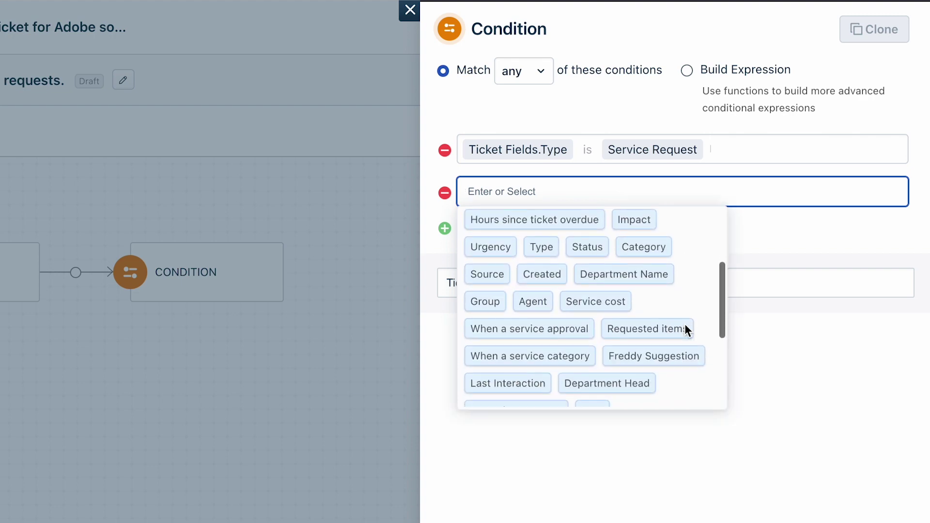
left_click(684, 327)
left_click(712, 234)
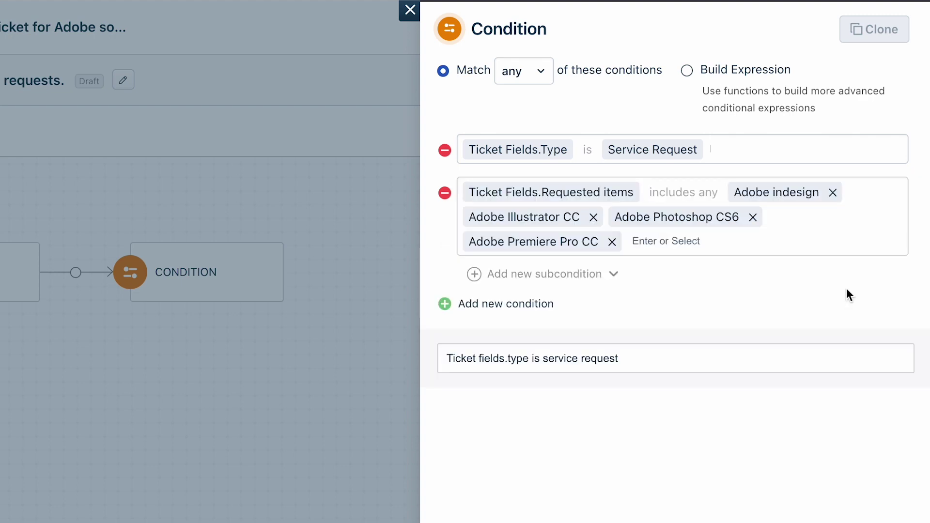
left_click(515, 72)
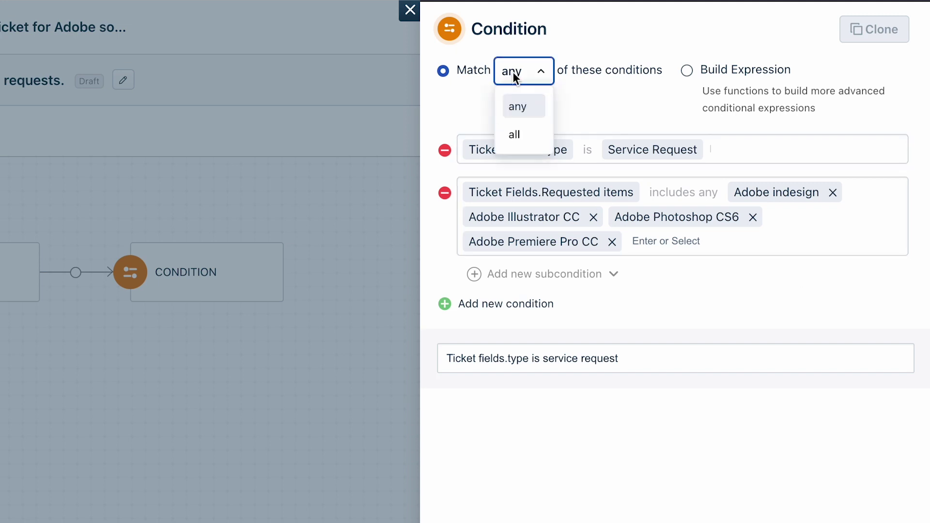
left_click(513, 134)
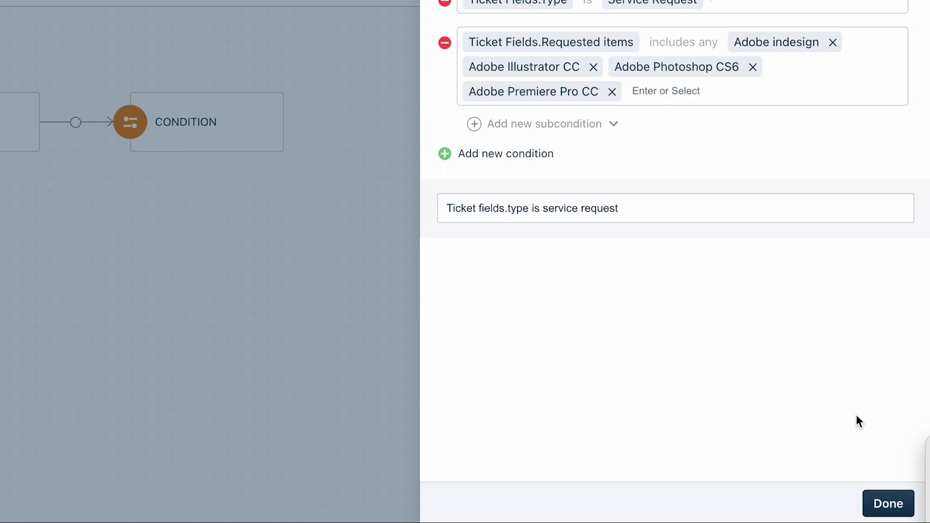
left_click(899, 507)
- Add a POST web request step with the /api/v2/tickets endpoint URL pasted in
mouse_move(17, 452)
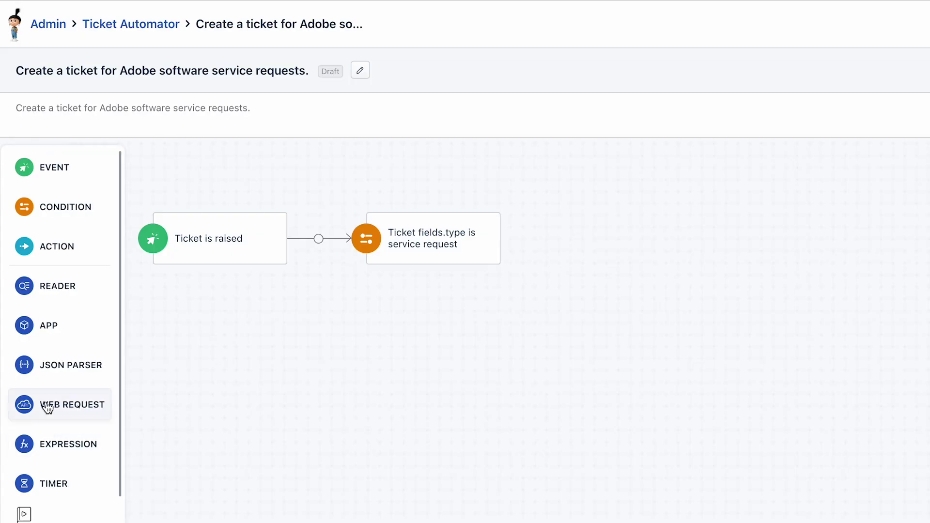
left_click_drag(47, 409, 559, 233)
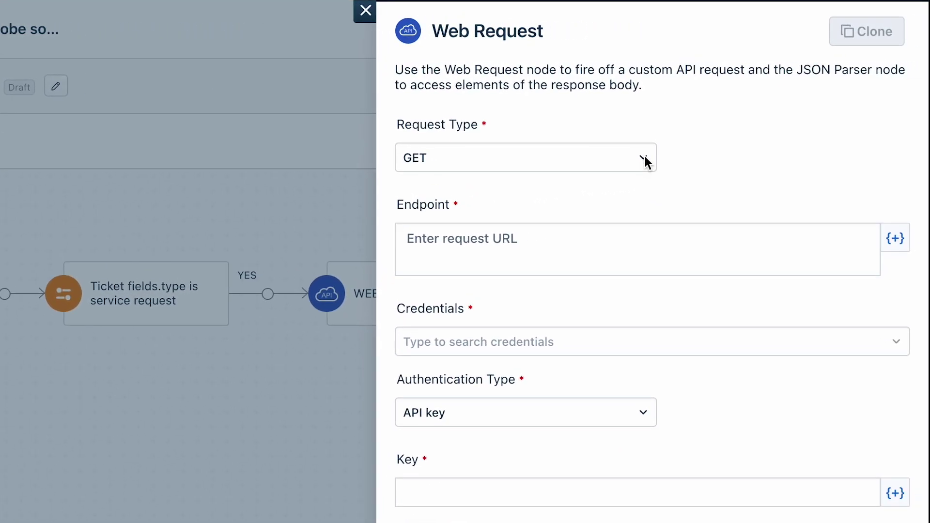
left_click(645, 156)
left_click(559, 238)
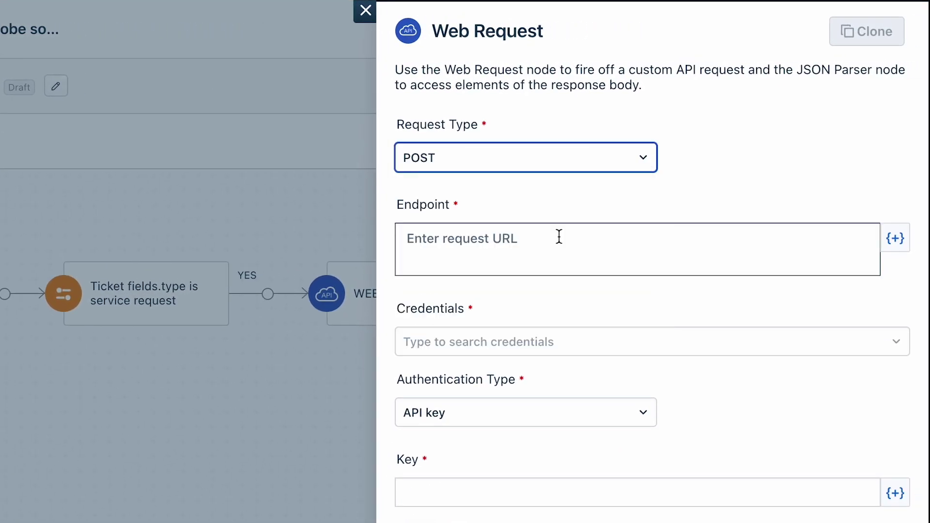
left_click(583, 239)
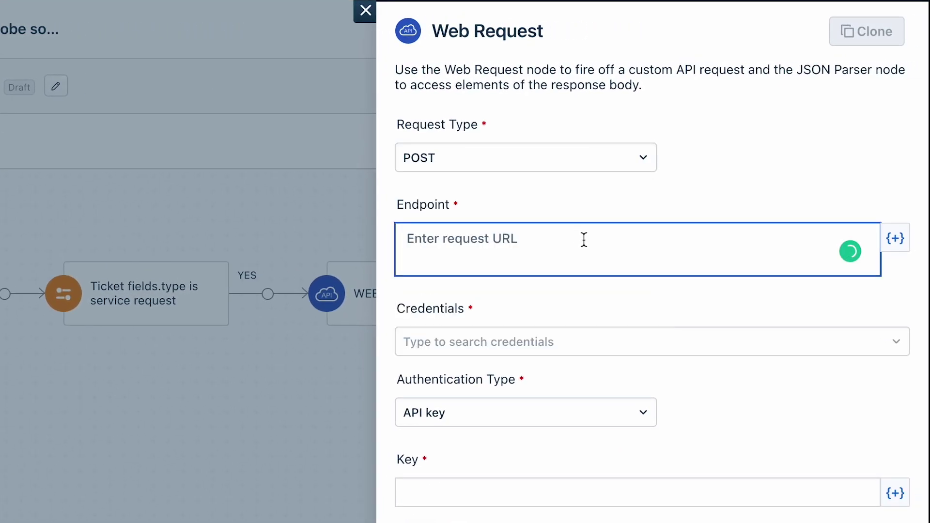
type("https://dharzuniverse.freshservice.com/api/v2/tickets")
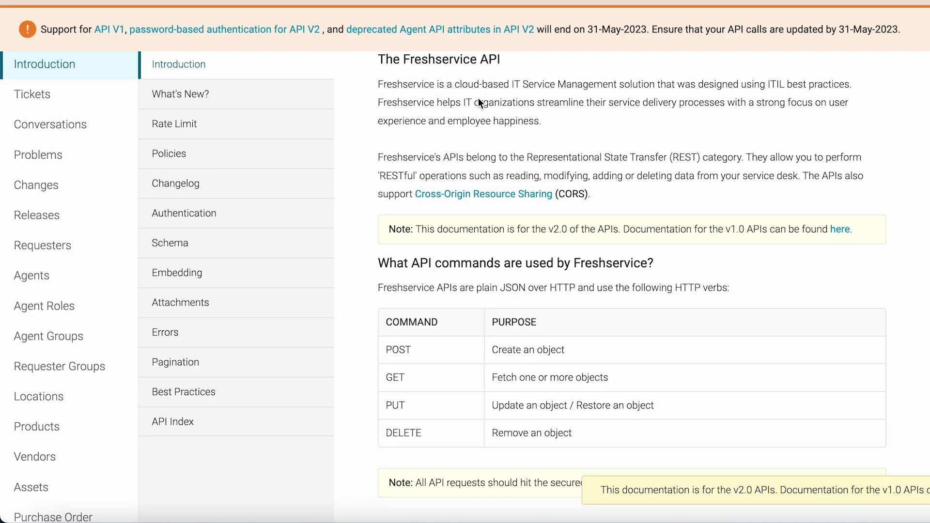
- Browse the Tickets, Conversations, Problems and Changes references in the Freshservice API docs
scroll(477, 99, "down", 8)
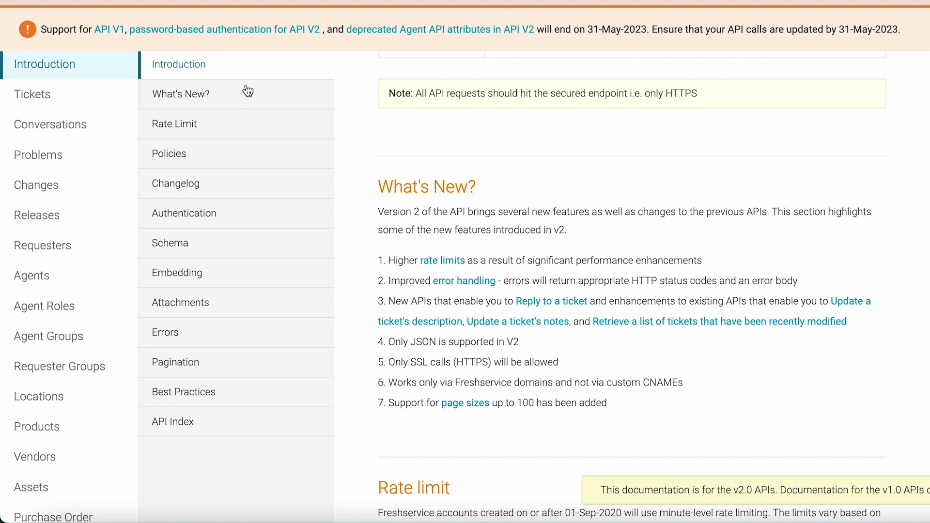
left_click(78, 93)
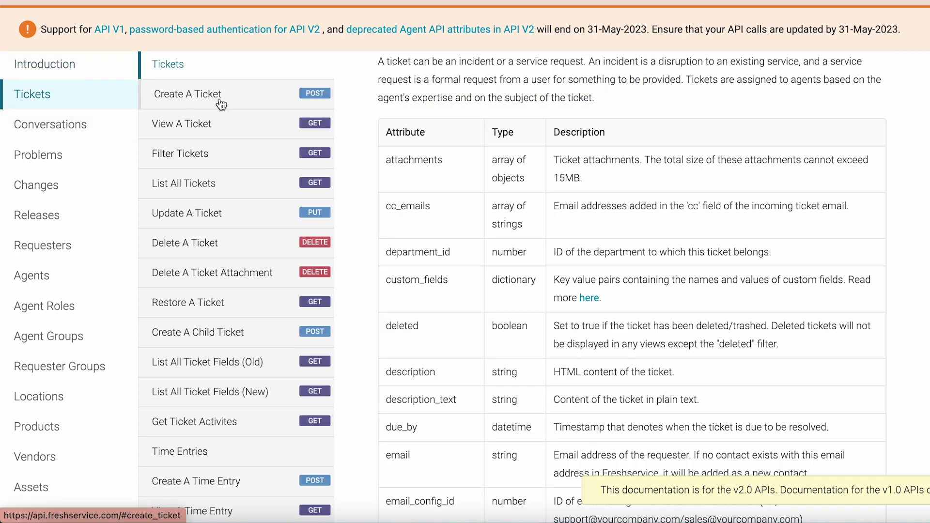
left_click(78, 127)
left_click(63, 160)
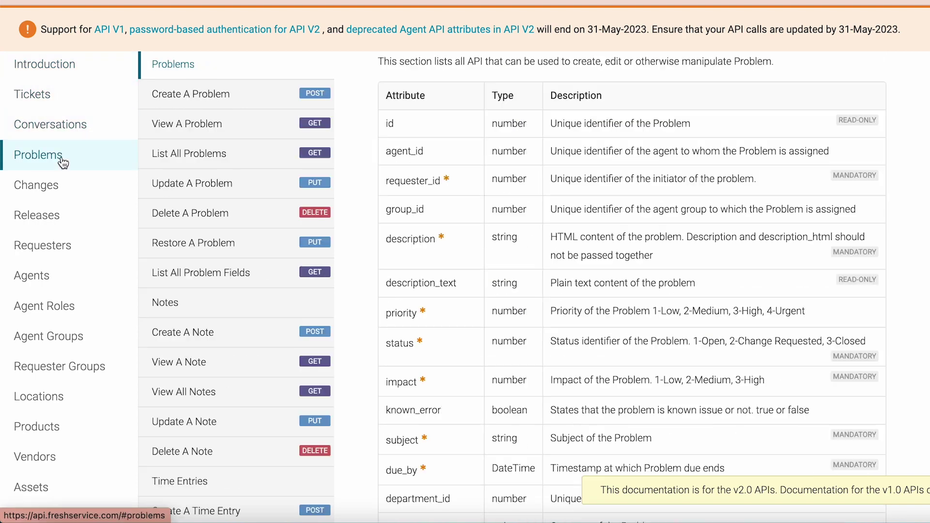
left_click(56, 190)
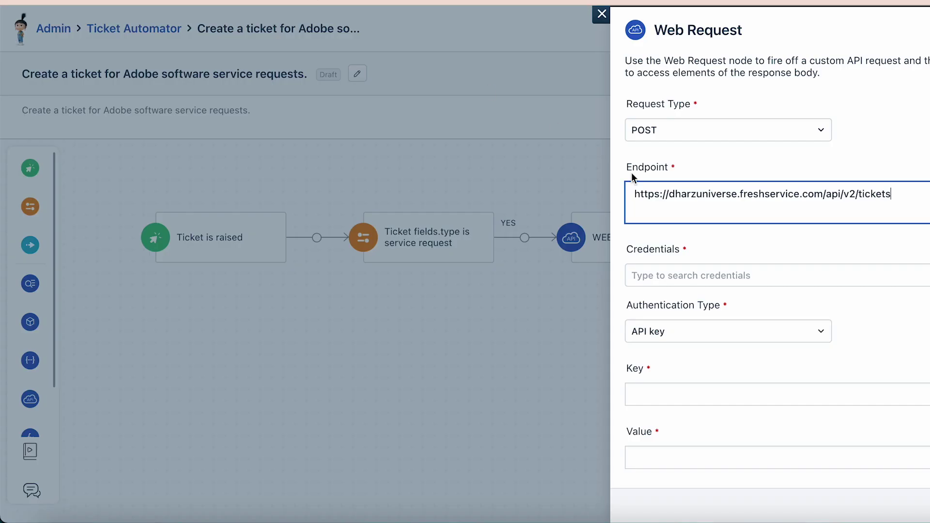
- Use Inline Credential with Basic Auth, the API key as username, and enter a password
left_click(747, 280)
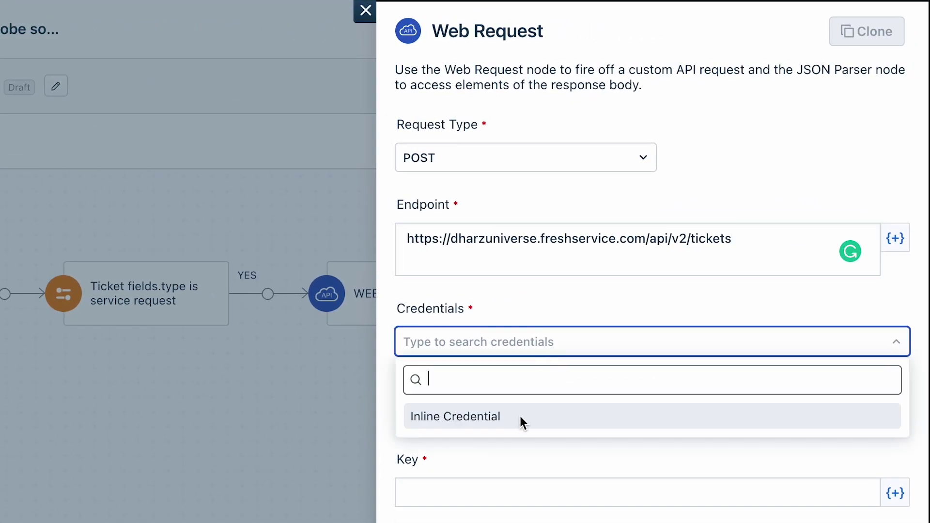
left_click(520, 415)
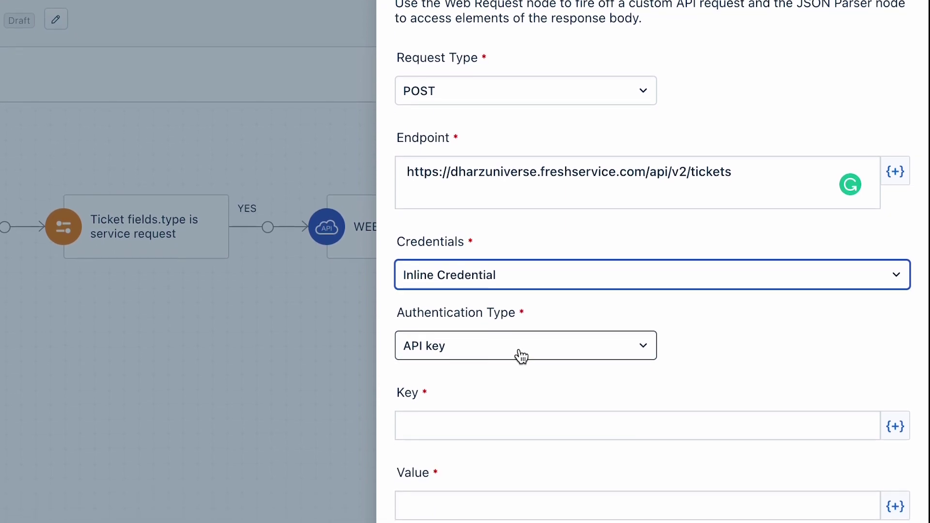
left_click(519, 416)
left_click(484, 353)
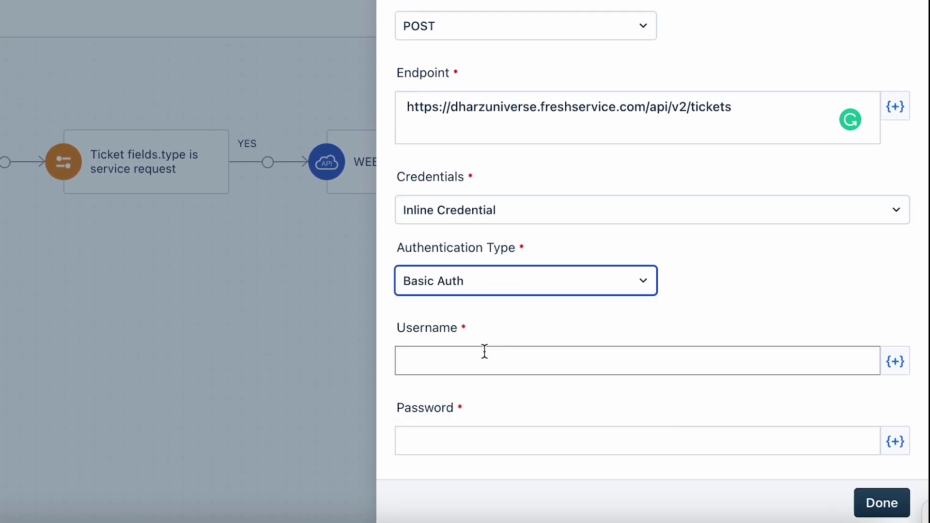
left_click(450, 363)
key("ctrl+v")
left_click(499, 444)
type("X")
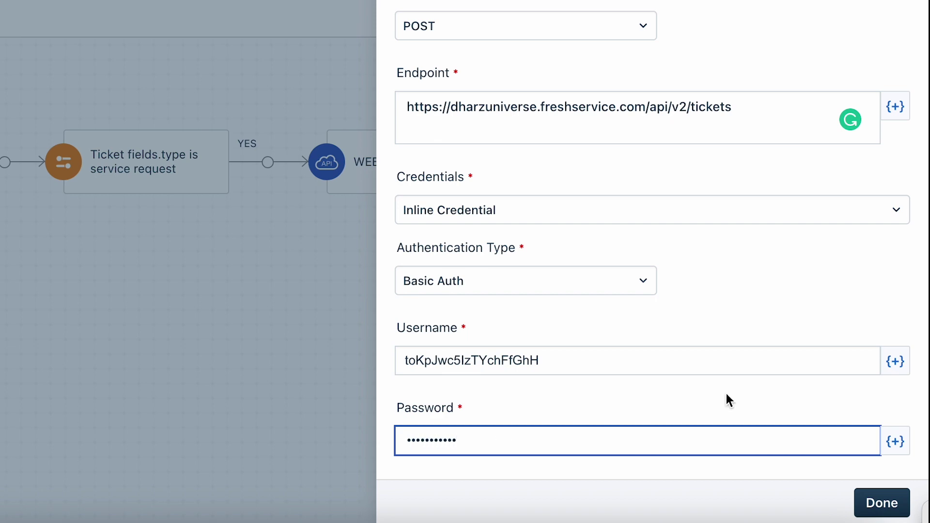
scroll(748, 343, "down", 8)
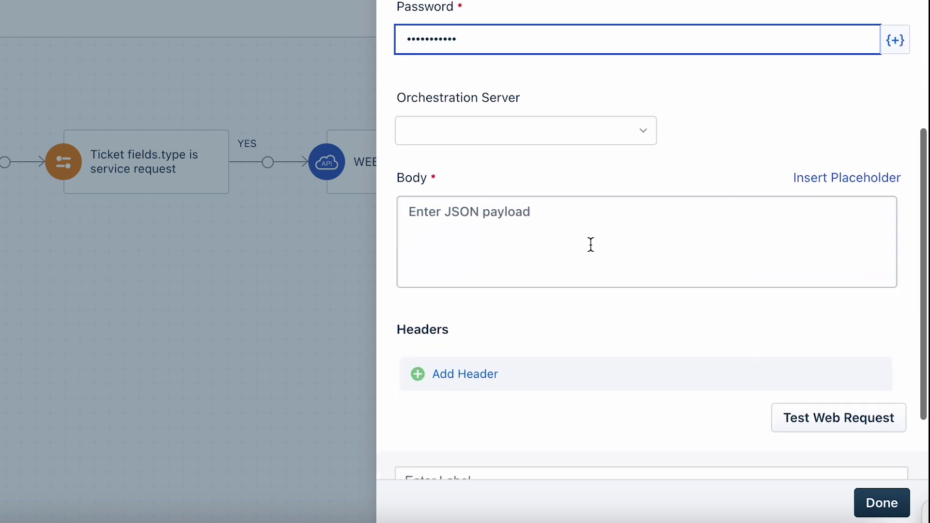
- Paste the JSON ticket payload as the request body and label the step 'Ticket creation'
left_click(515, 234)
key("ctrl+v")
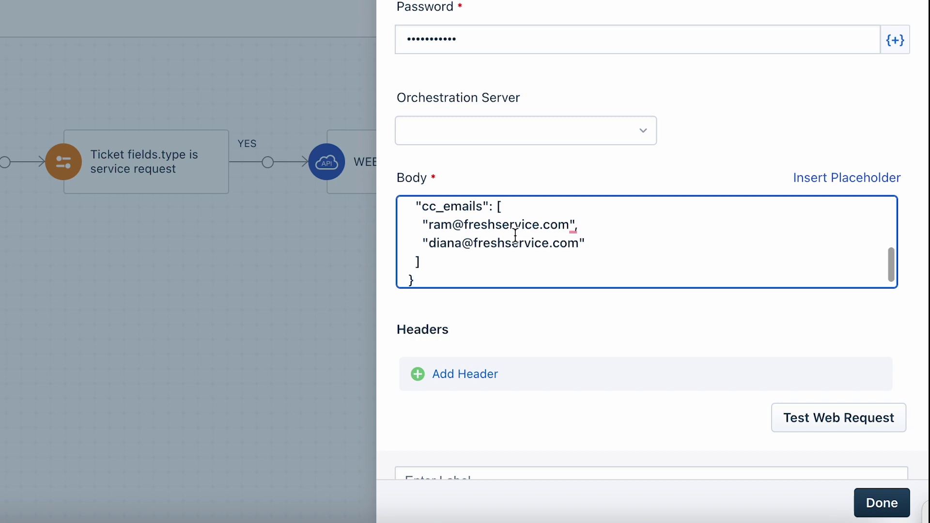
scroll(651, 408, "down", 3)
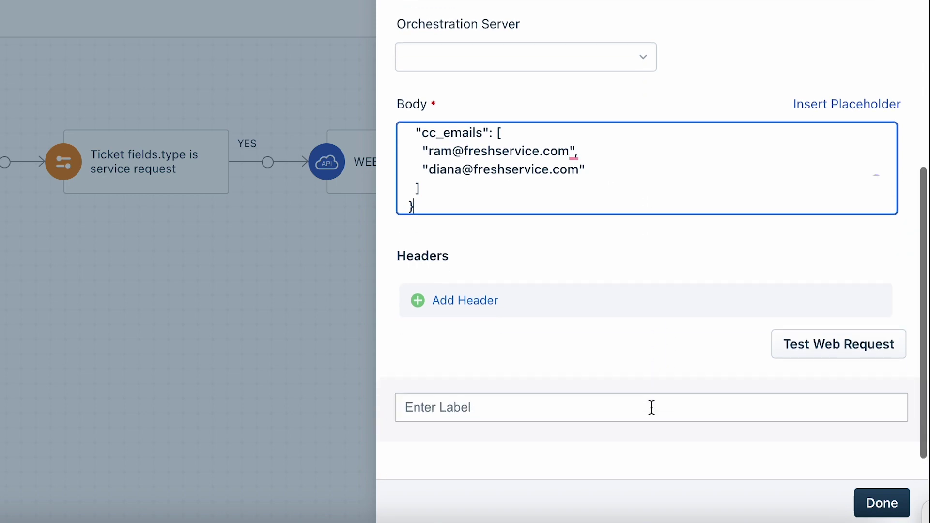
left_click(626, 371)
type("Ticket creatio")
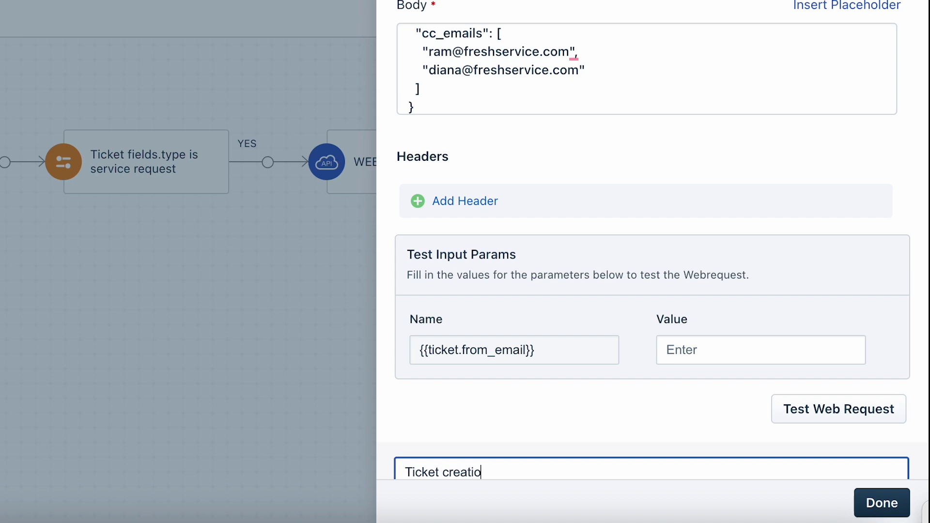
type("n")
- Test the web request with a sample requester e-mail as {{ticket.from_email}}, getting STATUS 201
left_click(764, 349)
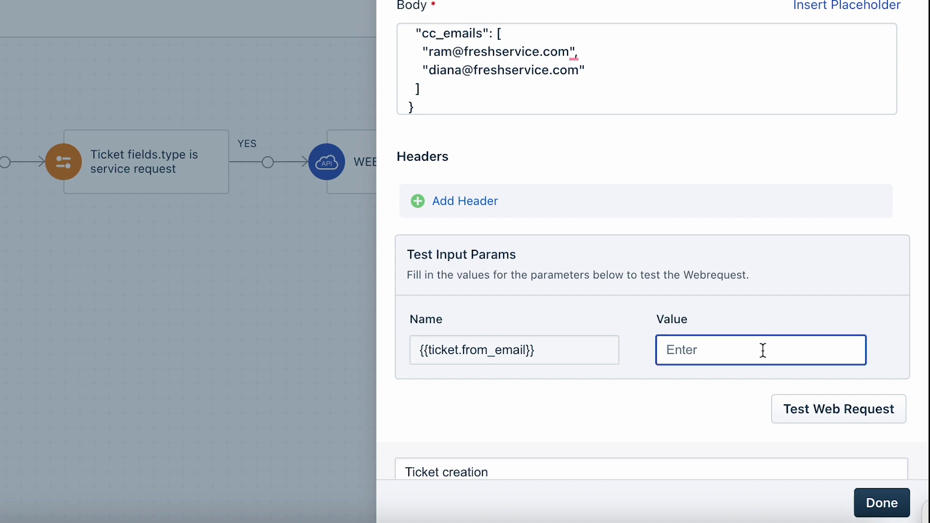
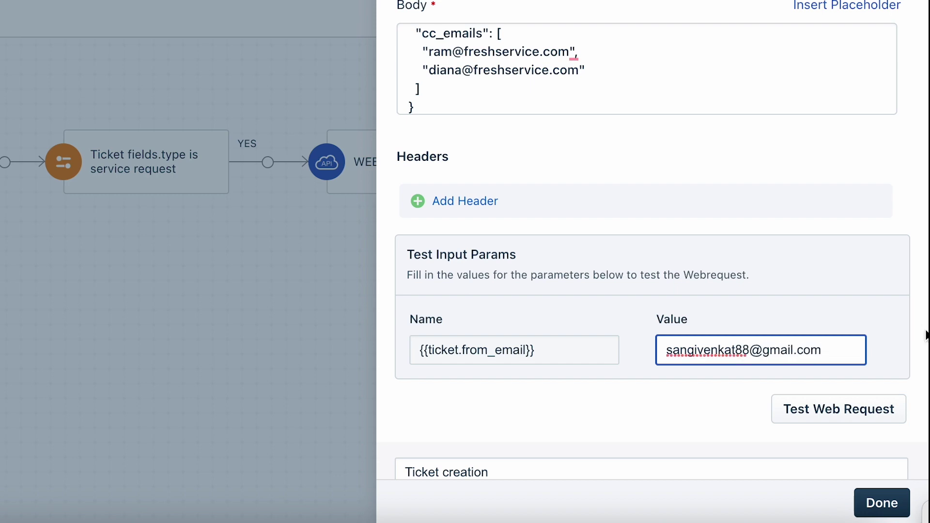
left_click(897, 339)
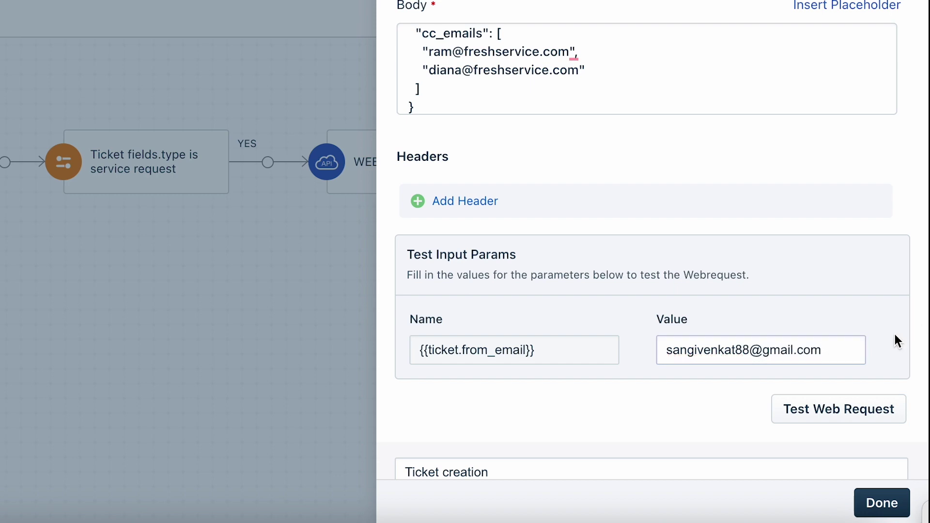
left_click(868, 420)
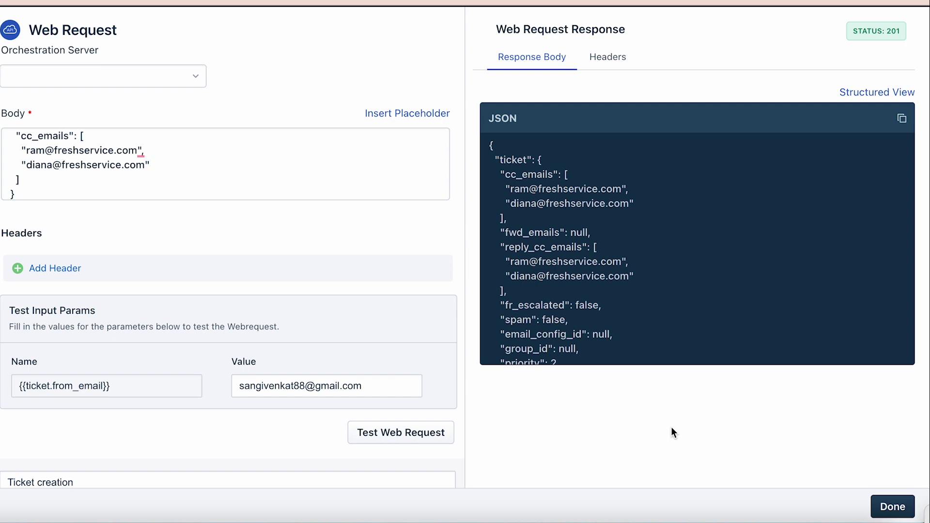
- Save the Ticket creation step, then activate the automator and confirm
left_click(893, 507)
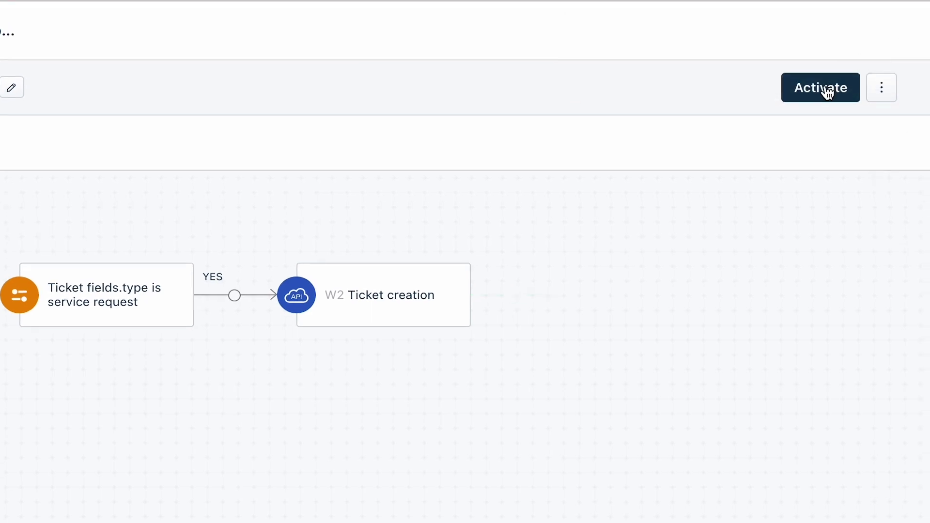
left_click(827, 89)
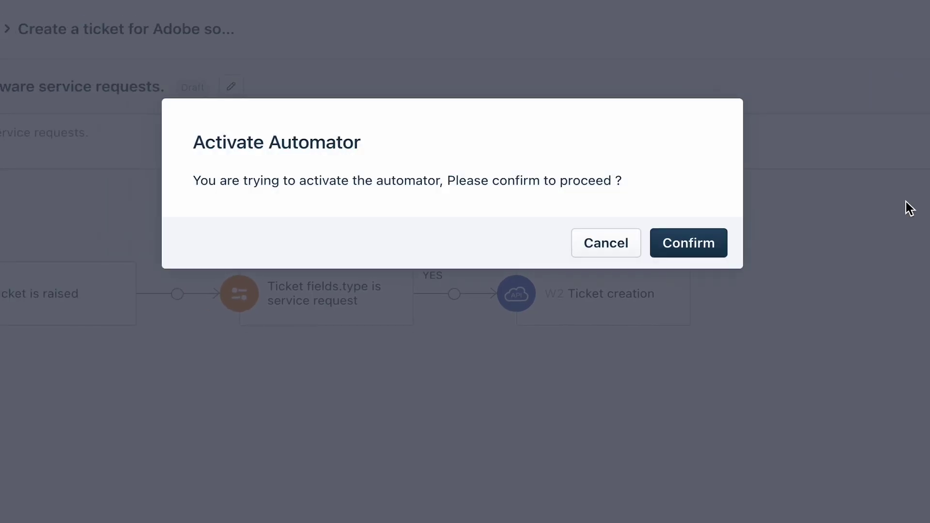
left_click(710, 250)
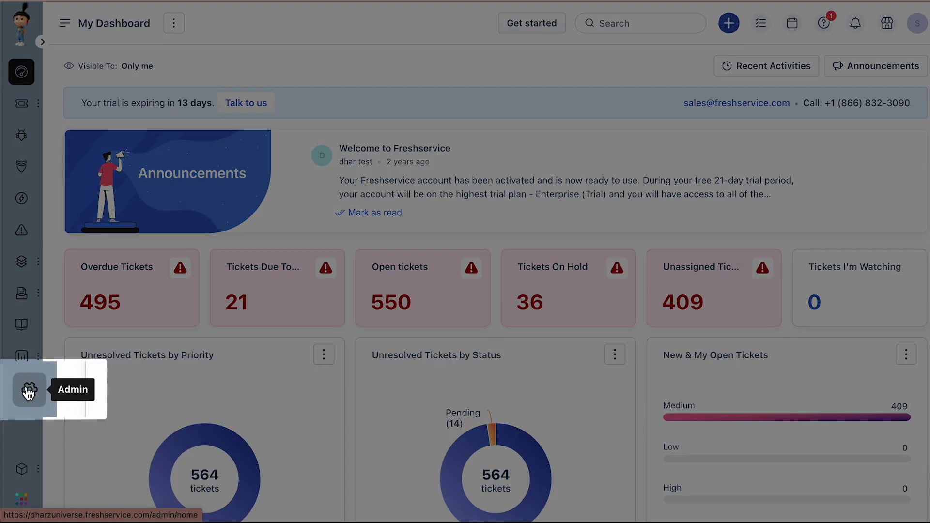
- In Admin > Workflow Automator, switch on 'Reopen tickets when the requester responds'
left_click(22, 390)
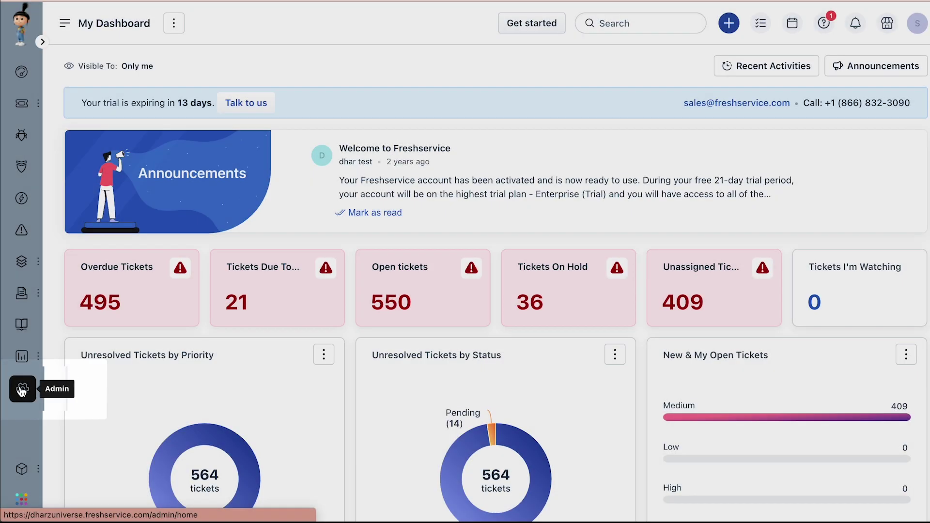
scroll(285, 295, "down", 10)
left_click(285, 291)
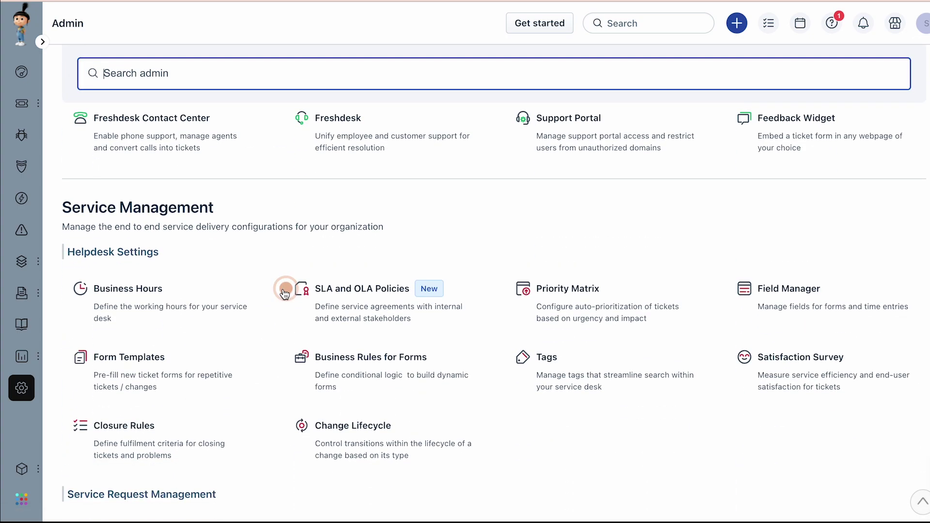
scroll(284, 293, "down", 8)
left_click(156, 308)
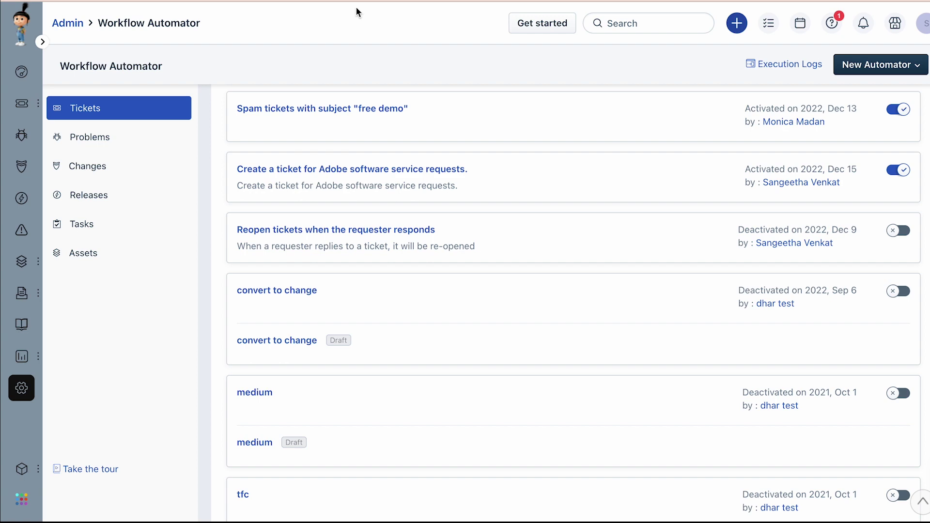
mouse_move(426, 233)
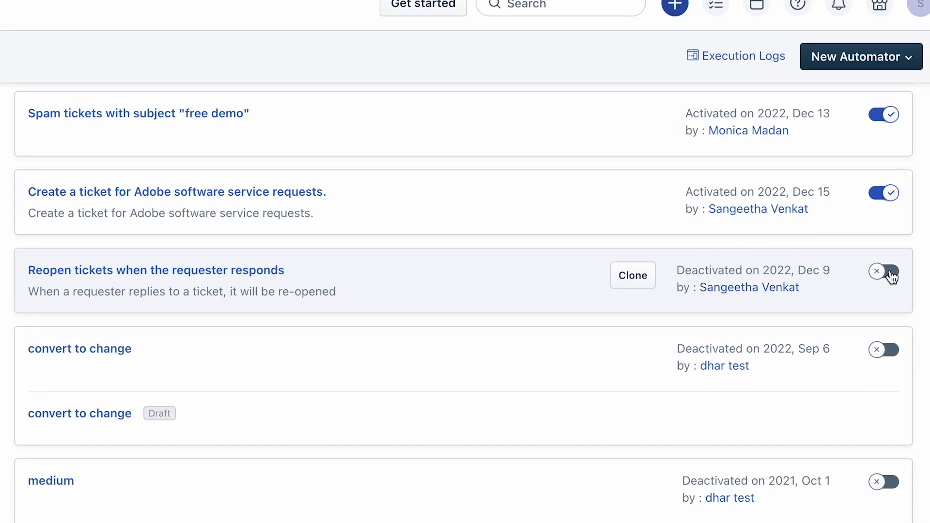
left_click(891, 275)
scroll(379, 347, "down", 3)
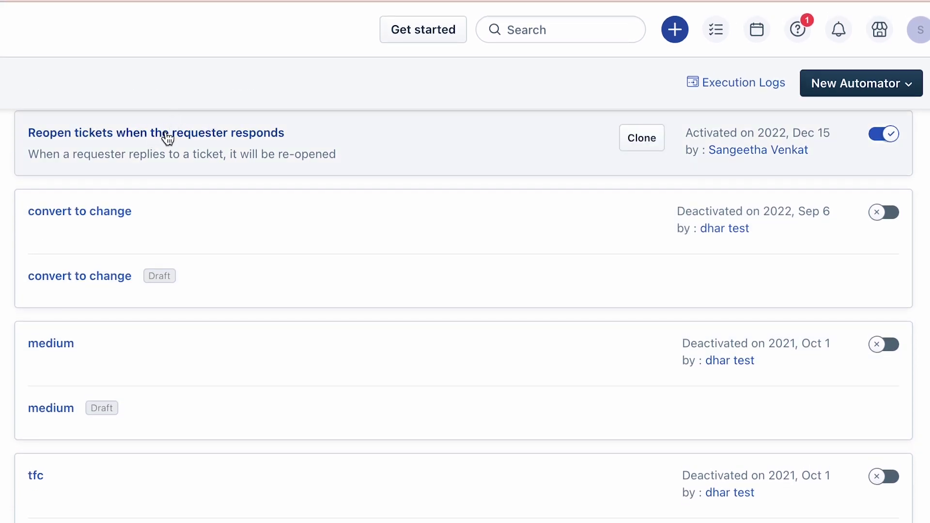
- View the Reopen tickets automator's action that sets Status to Open and e-mails the assigned agent
left_click(167, 134)
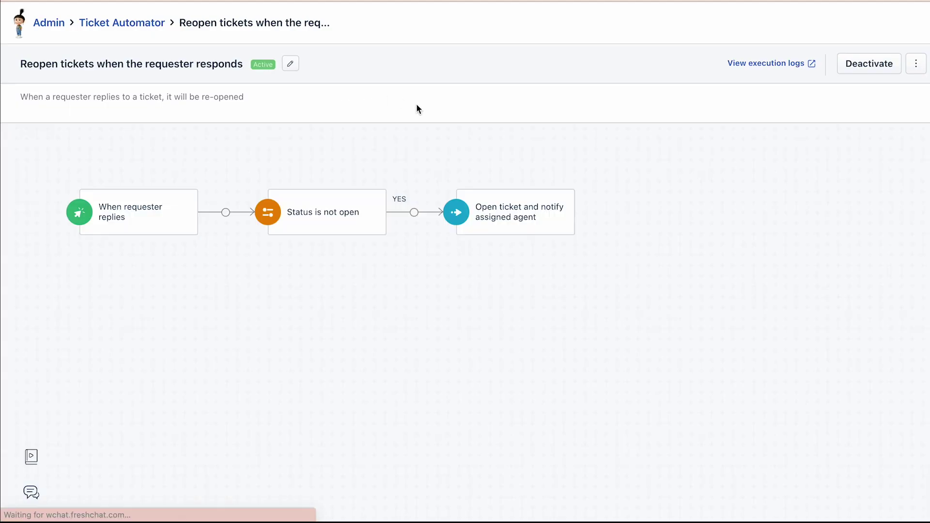
left_click(509, 207)
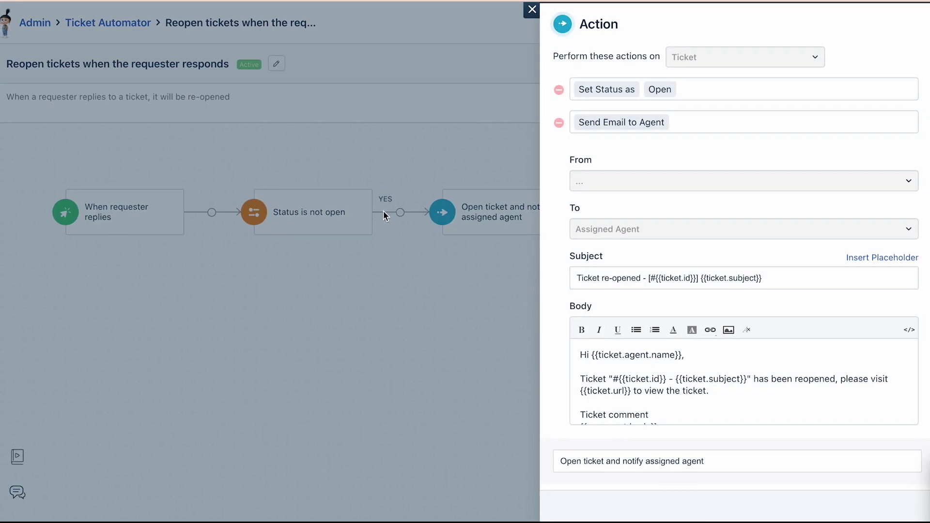